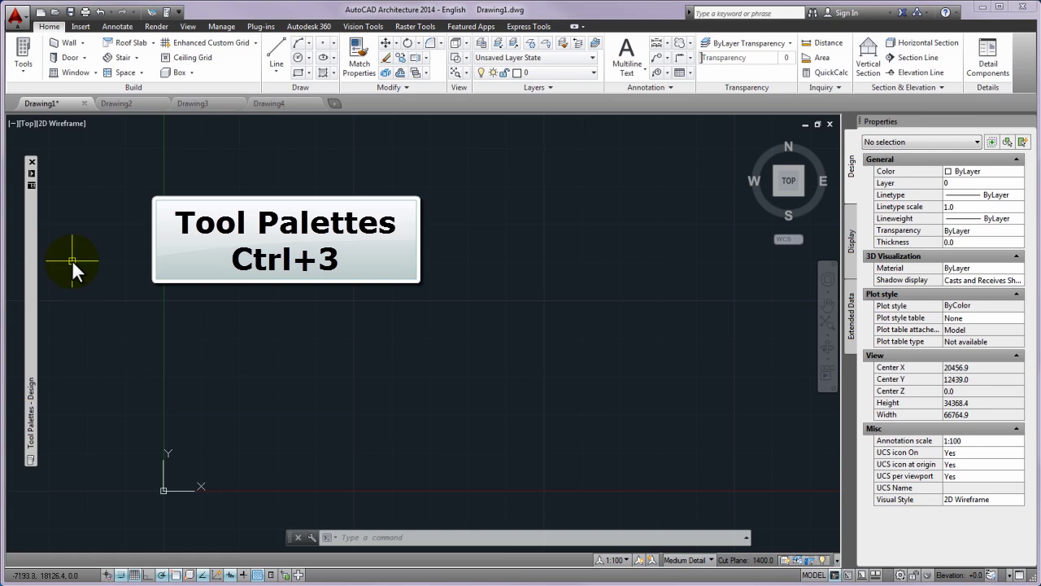
- Toggle the Tool Palettes (Ctrl+3) and the Properties palette (Ctrl+1) off and back on
key("ctrl+3")
key("ctrl+3")
key("ctrl+3")
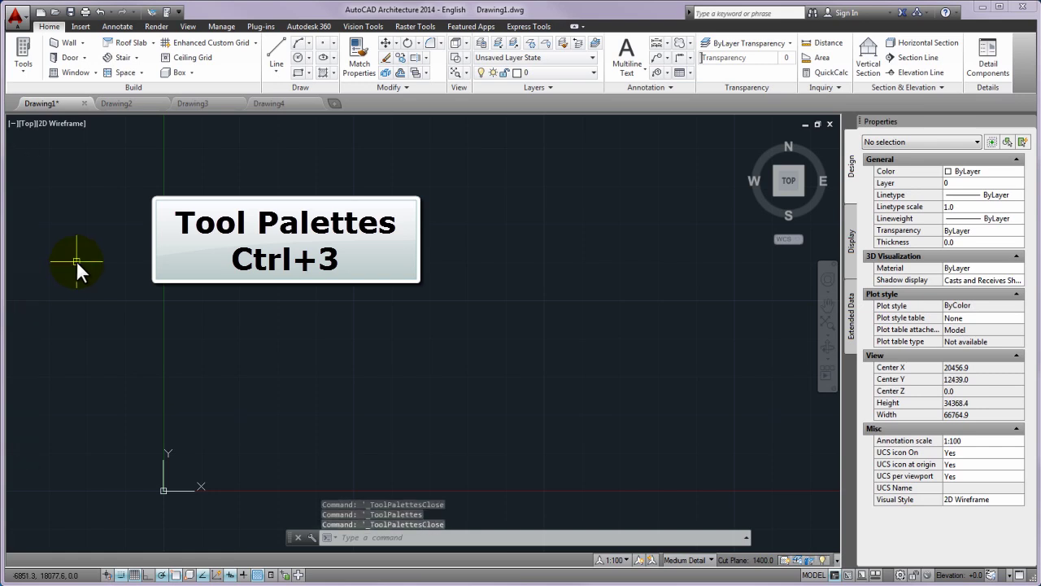
key("ctrl+3")
key("ctrl+3")
key("ctrl+3")
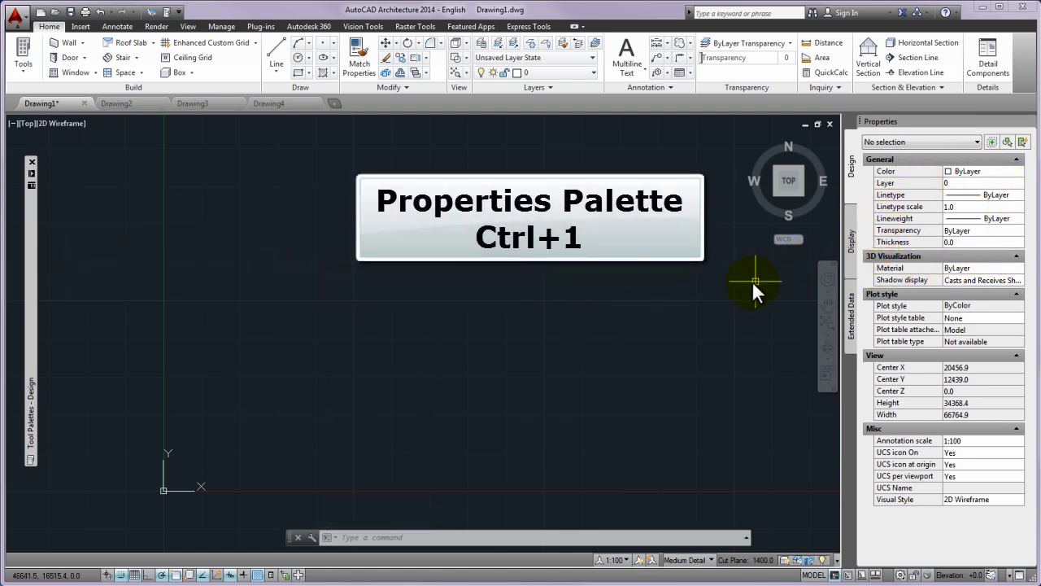
key("ctrl+1")
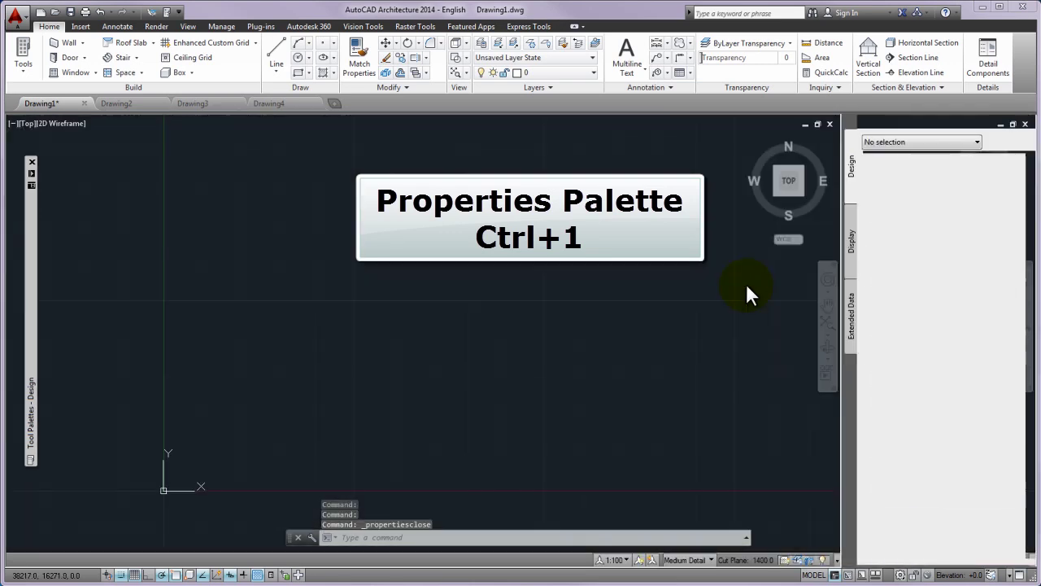
key("ctrl+1")
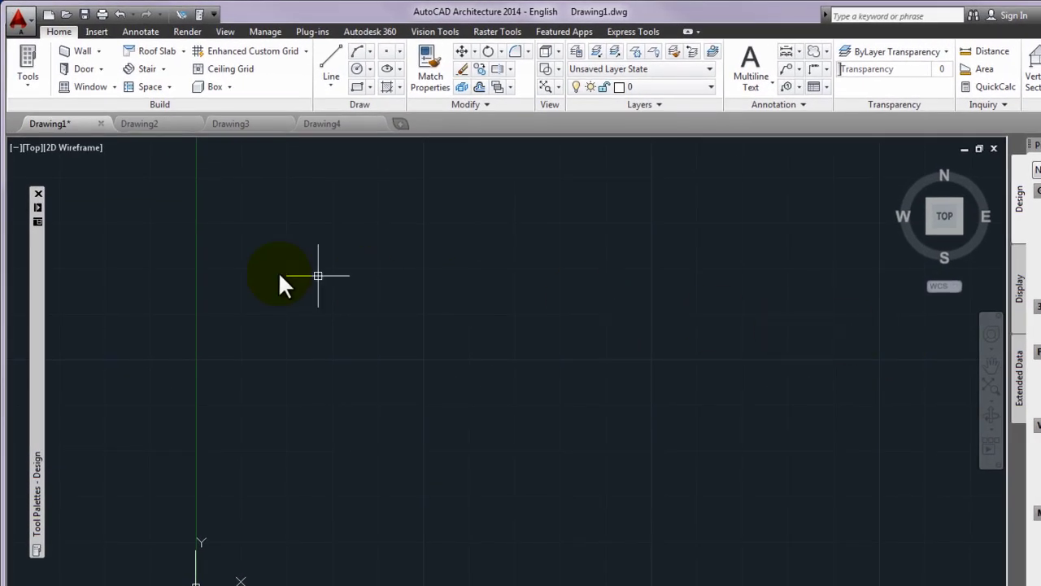
- Turn off Auto-hide for the Tool Palettes and nudge the floating palette slightly right and down
mouse_move(35, 276)
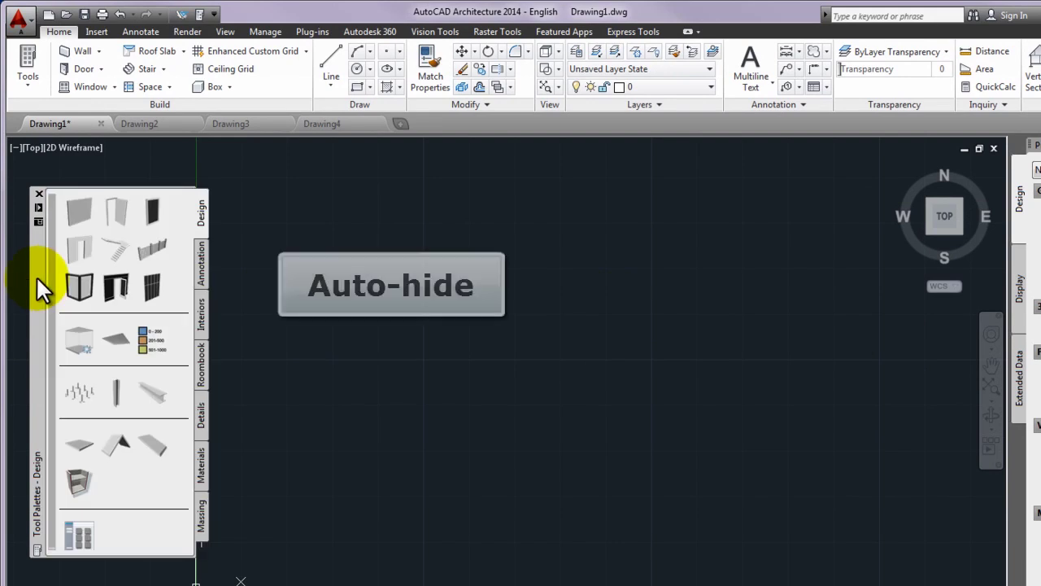
right_click(35, 275)
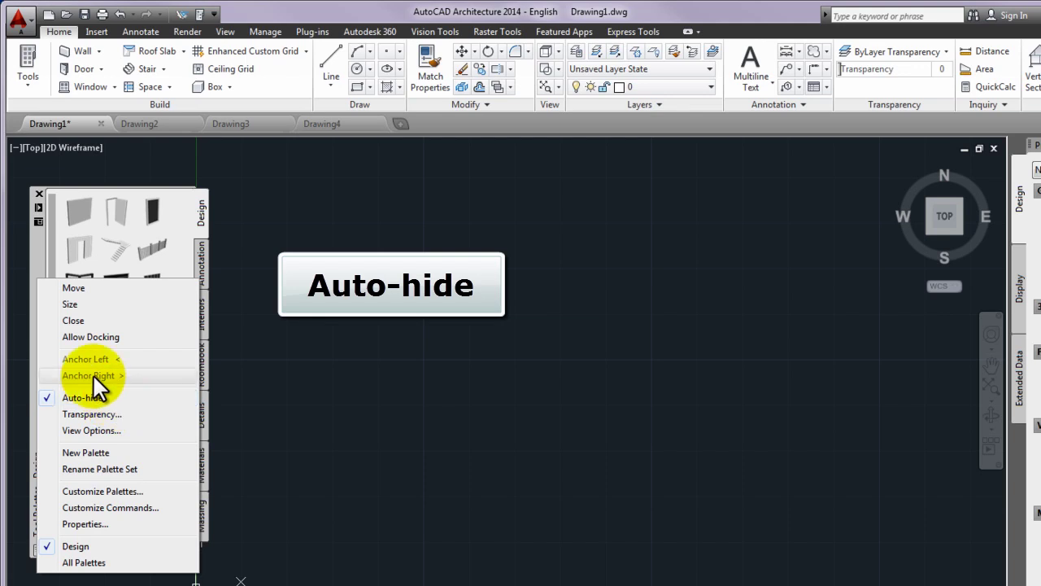
left_click(44, 252)
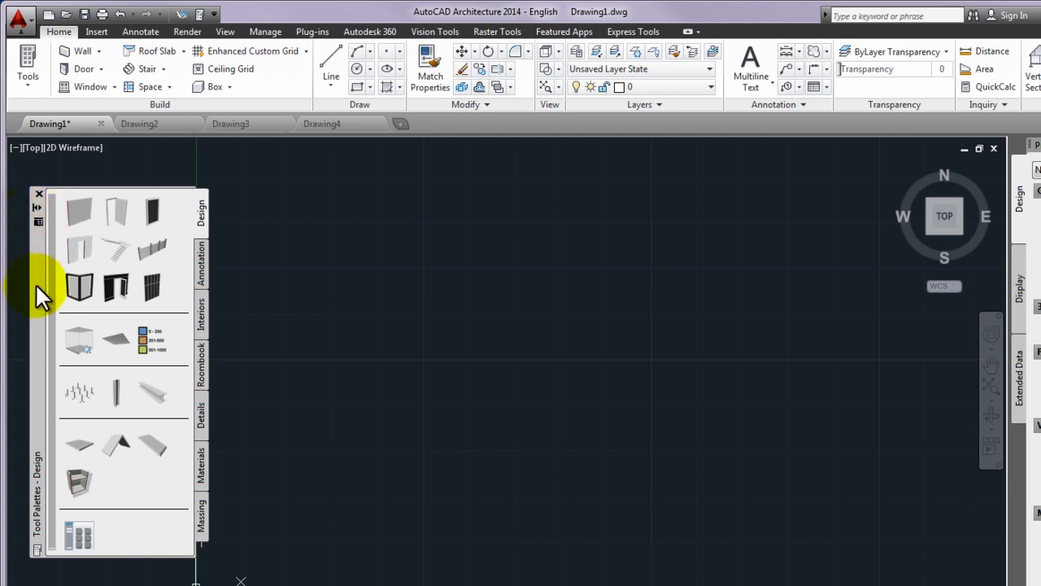
mouse_move(35, 283)
left_mouse_down()
mouse_move(59, 284)
mouse_move(77, 257)
mouse_move(49, 289)
left_mouse_up()
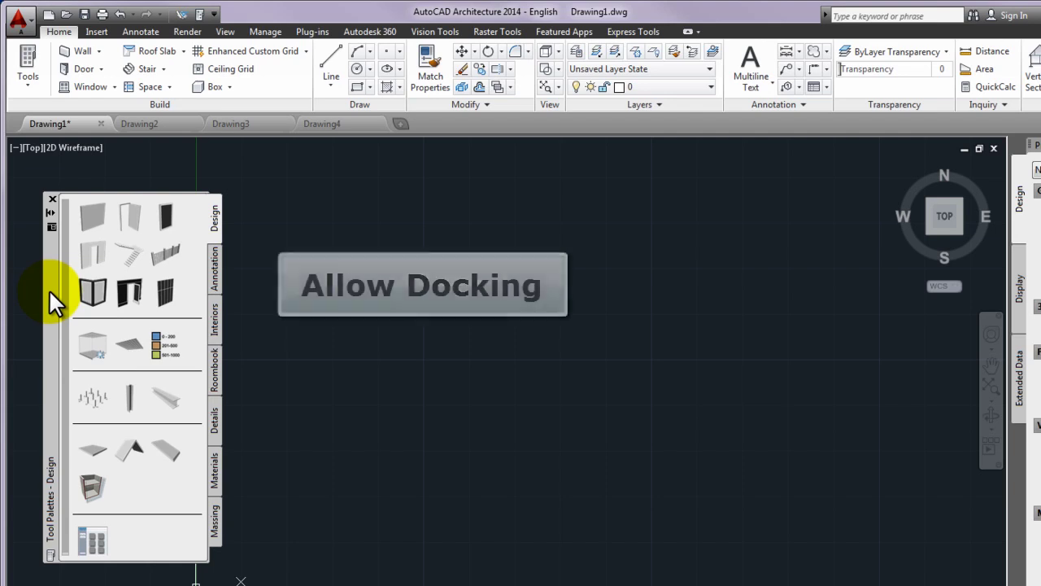
- Enable Allow Docking on the Design Tool Palettes and dock them against the left edge
right_click(52, 290)
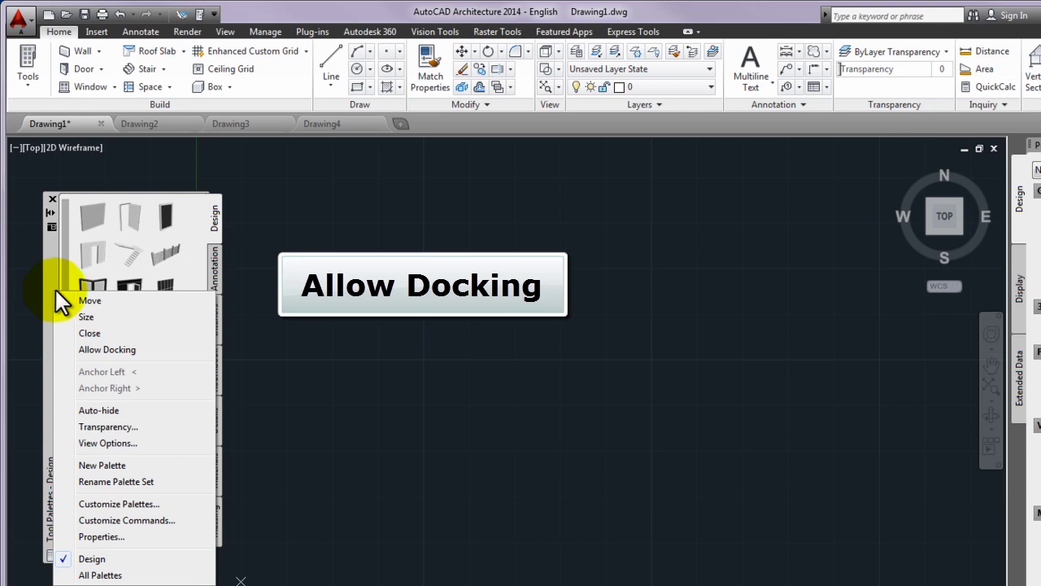
left_click(108, 349)
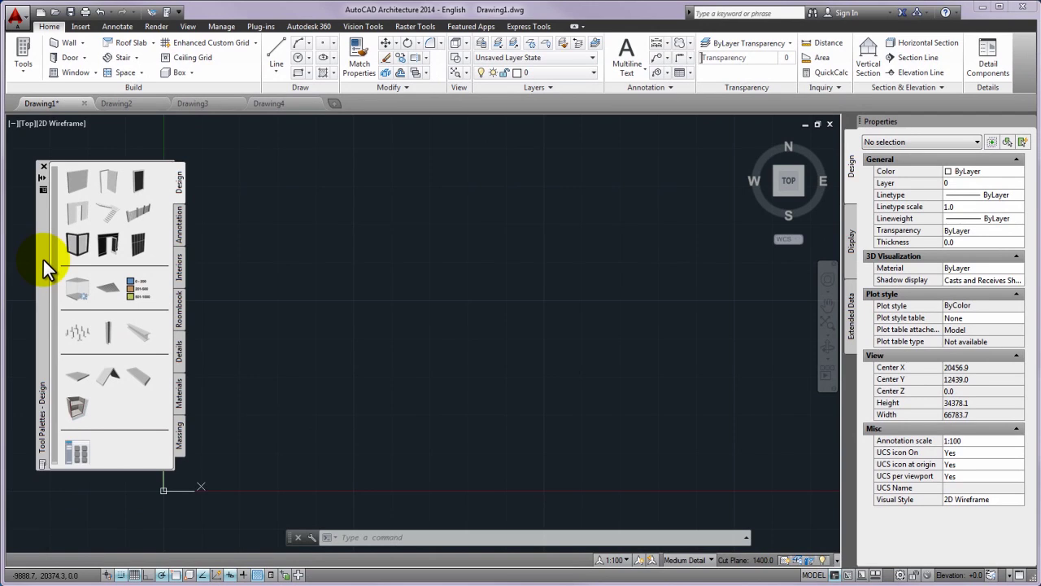
left_click_drag(43, 257, 20, 259)
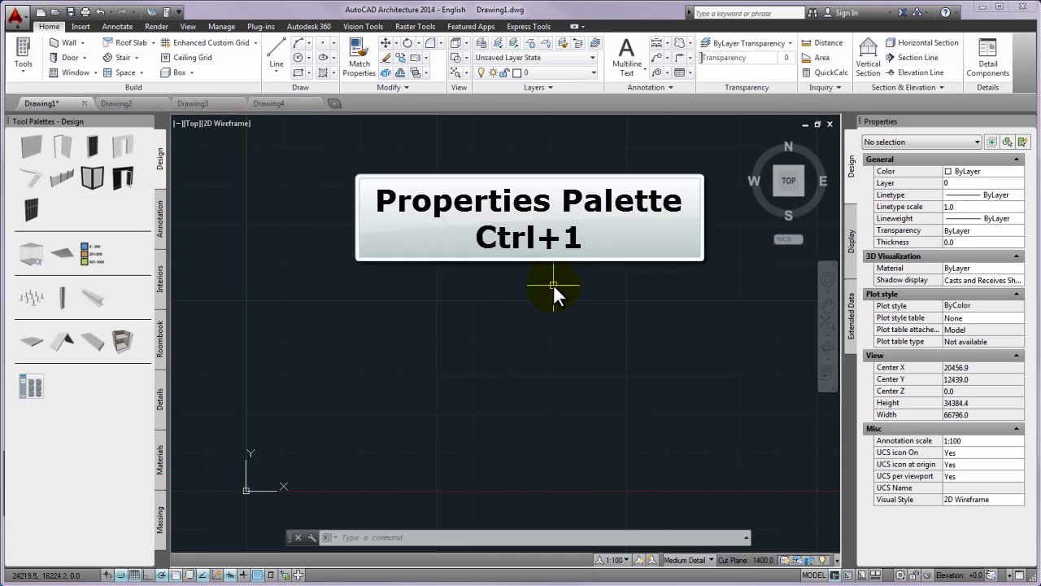
key("ctrl+1")
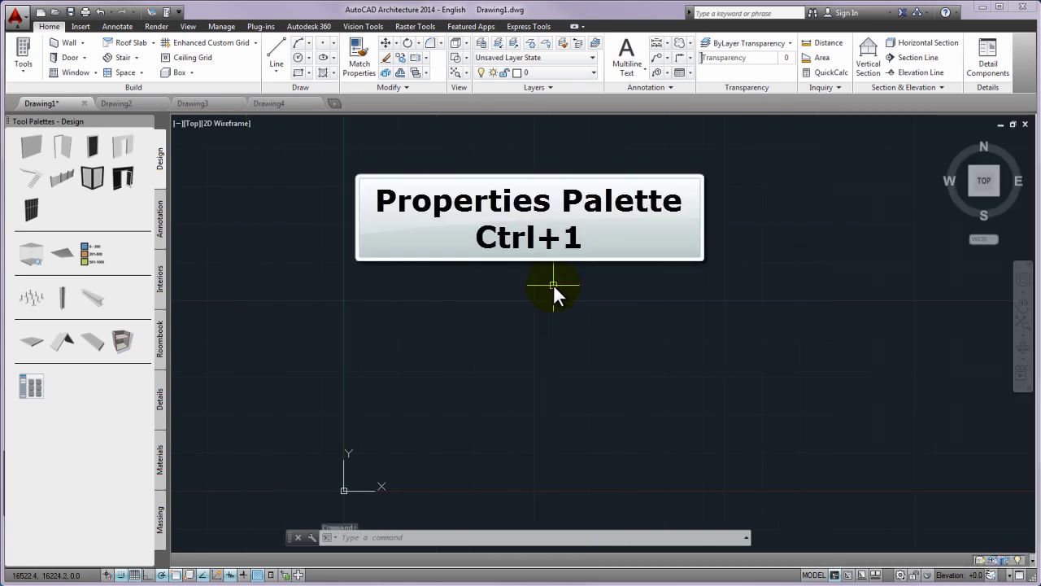
key("ctrl+1")
key("ctrl+1")
key("ctrl+1")
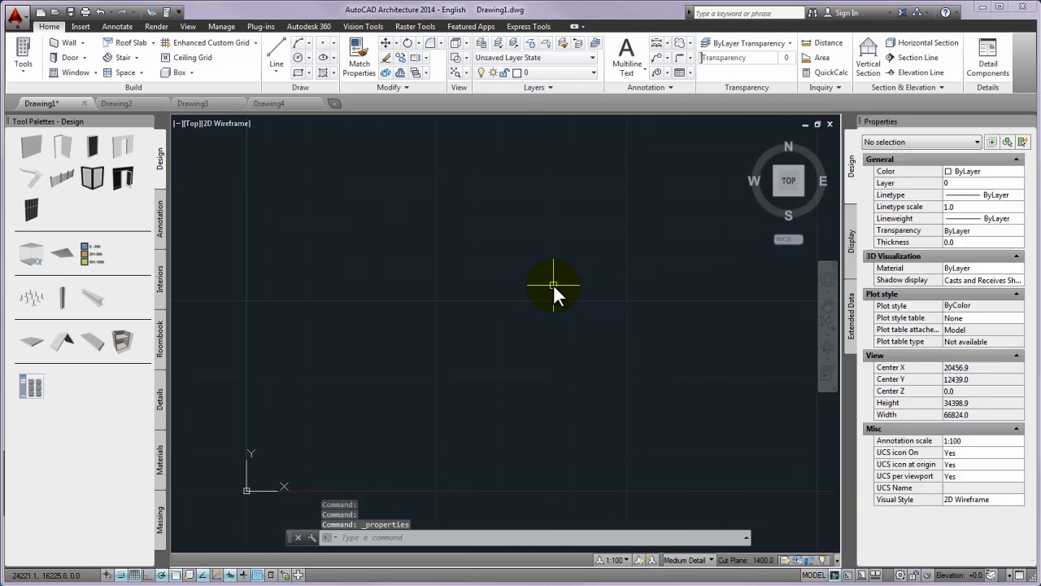
key("ctrl+3")
key("ctrl+3")
key("ctrl+3")
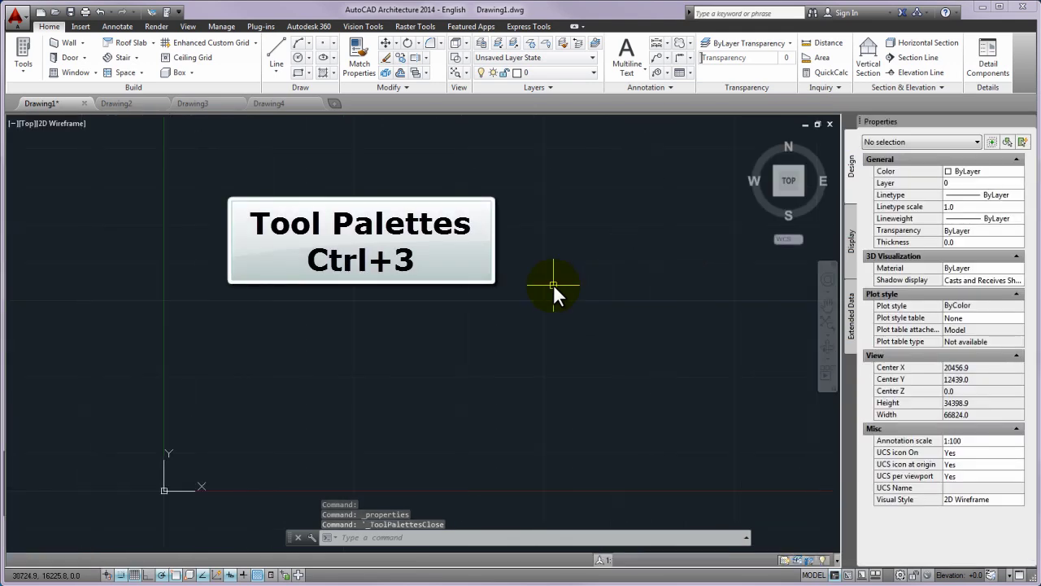
key("ctrl+3")
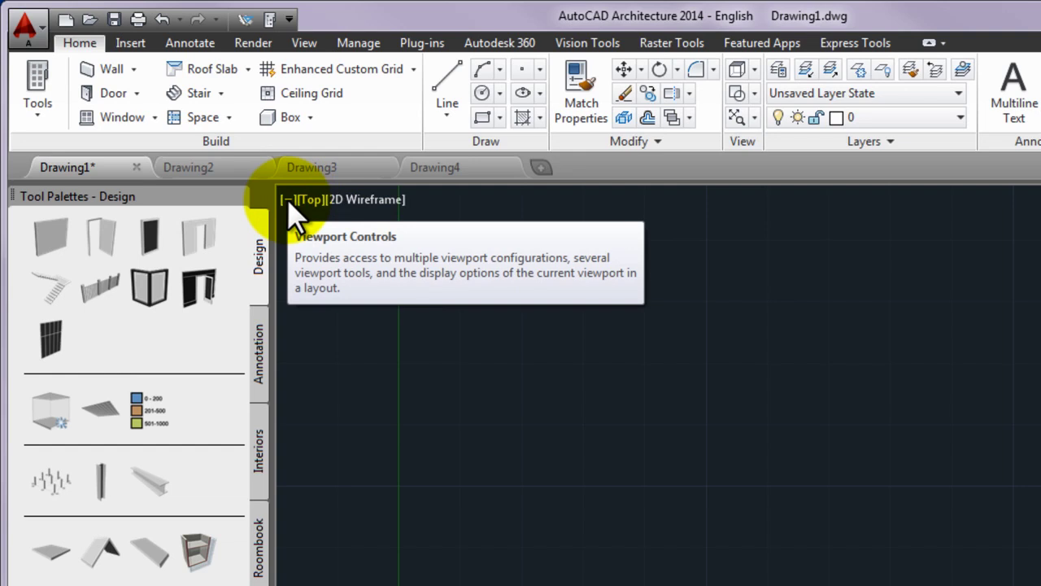
left_click(288, 199)
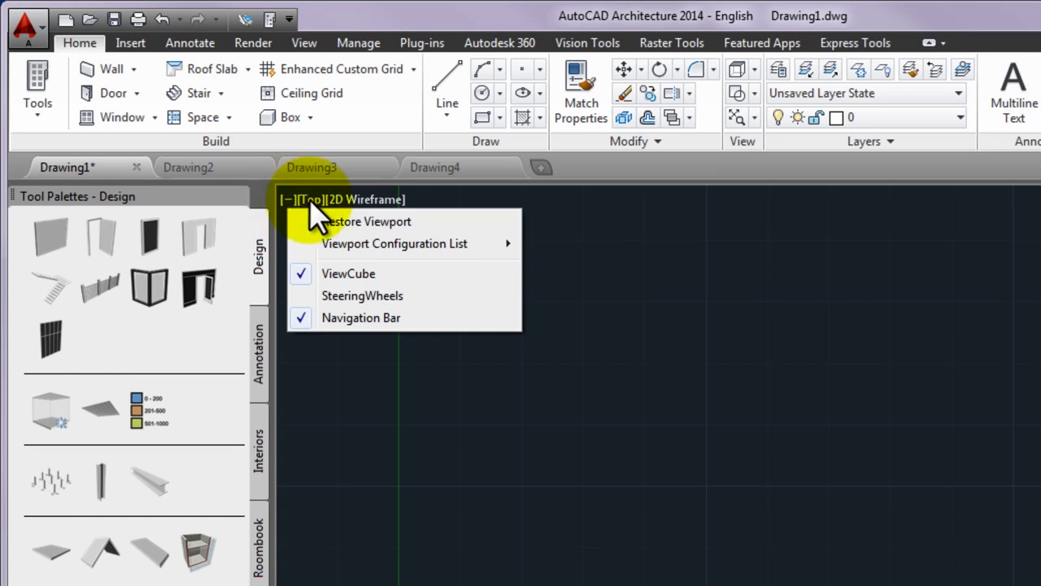
left_click(314, 200)
left_click(313, 200)
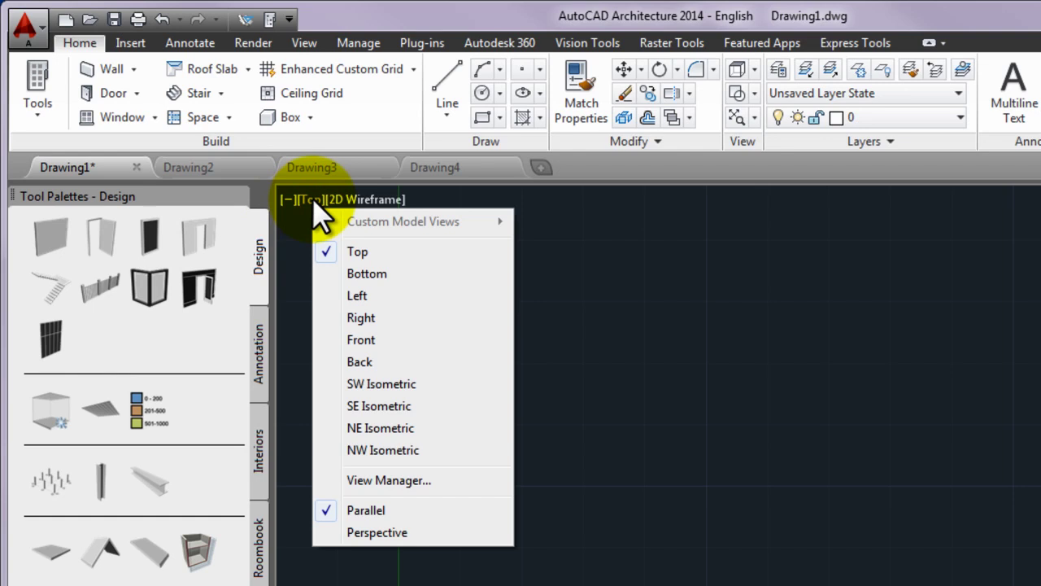
left_click(364, 201)
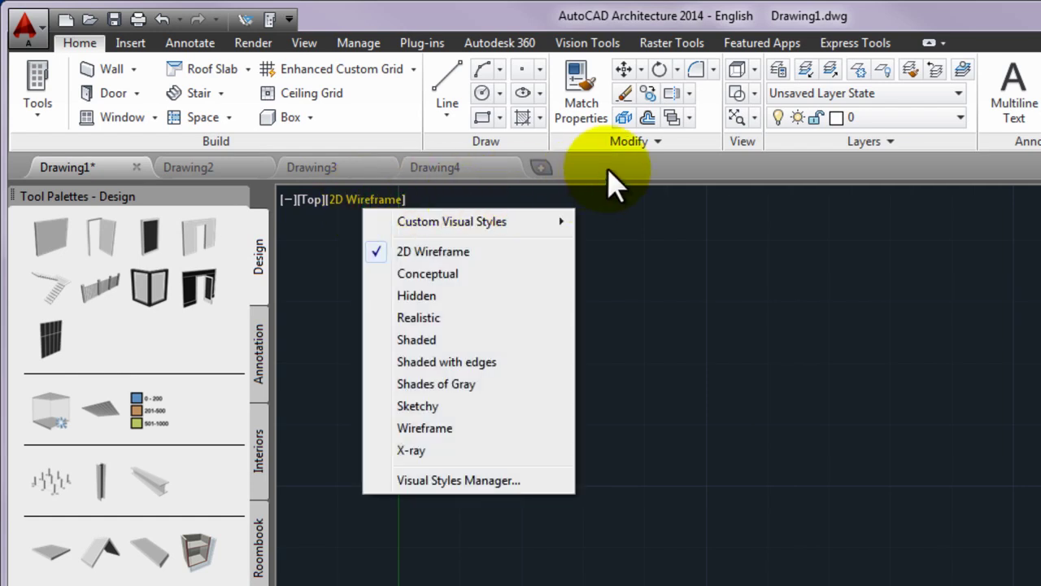
left_click(609, 169)
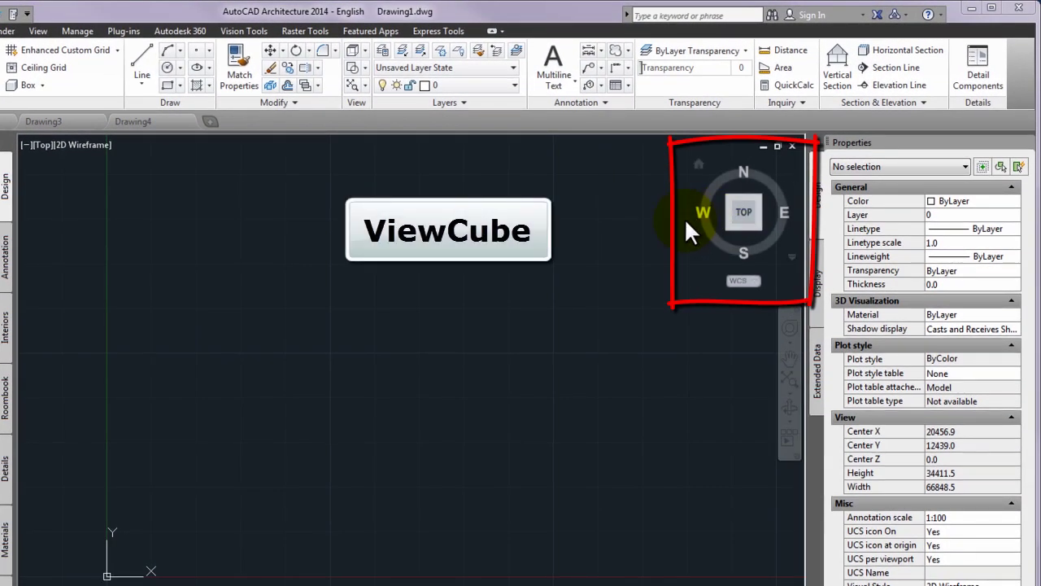
mouse_move(696, 244)
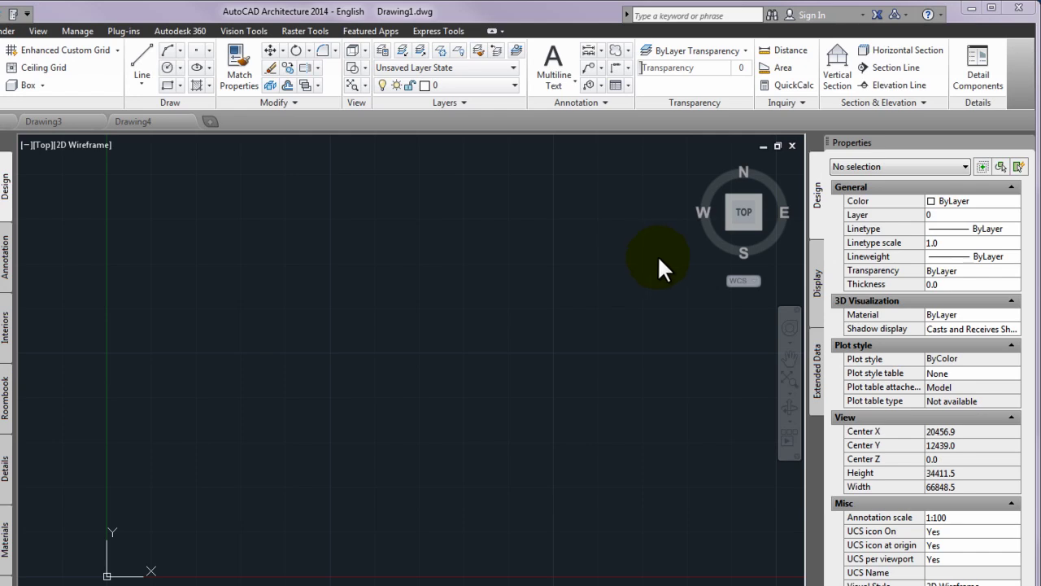
- Switch to the View ribbon tab and look through the User Interface toggles list
left_click(36, 28)
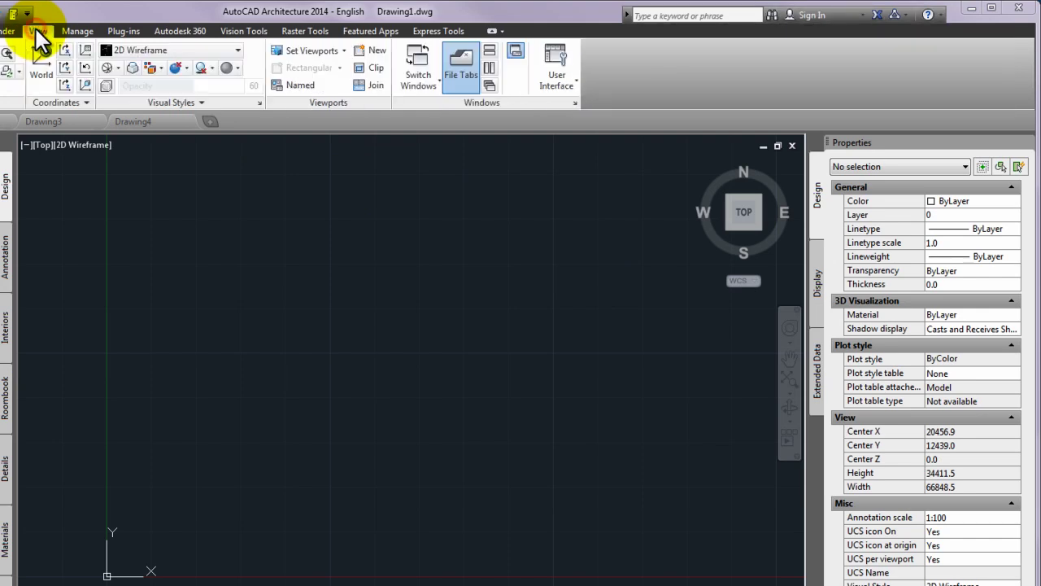
left_click(566, 80)
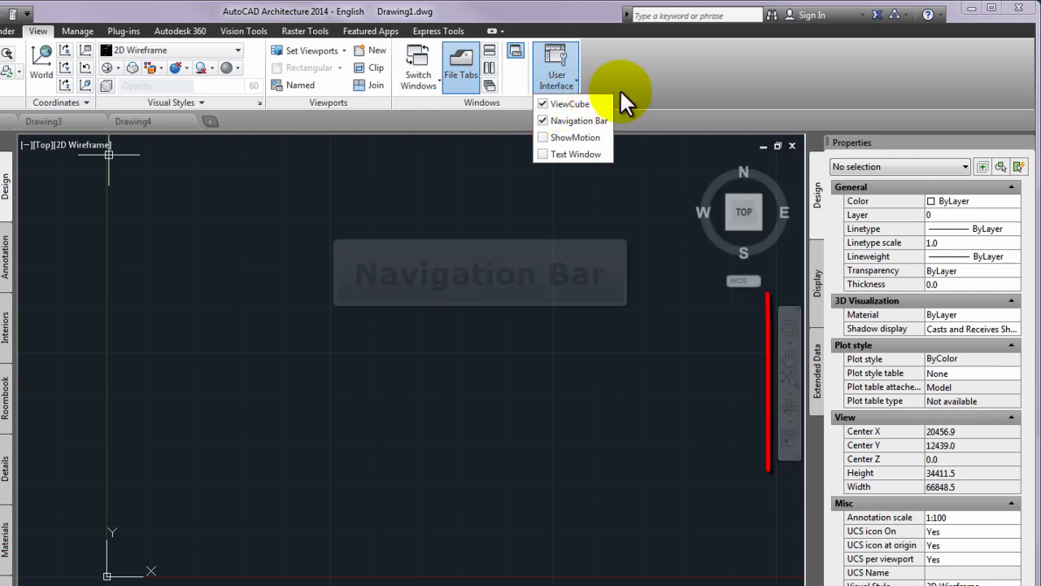
left_click(642, 82)
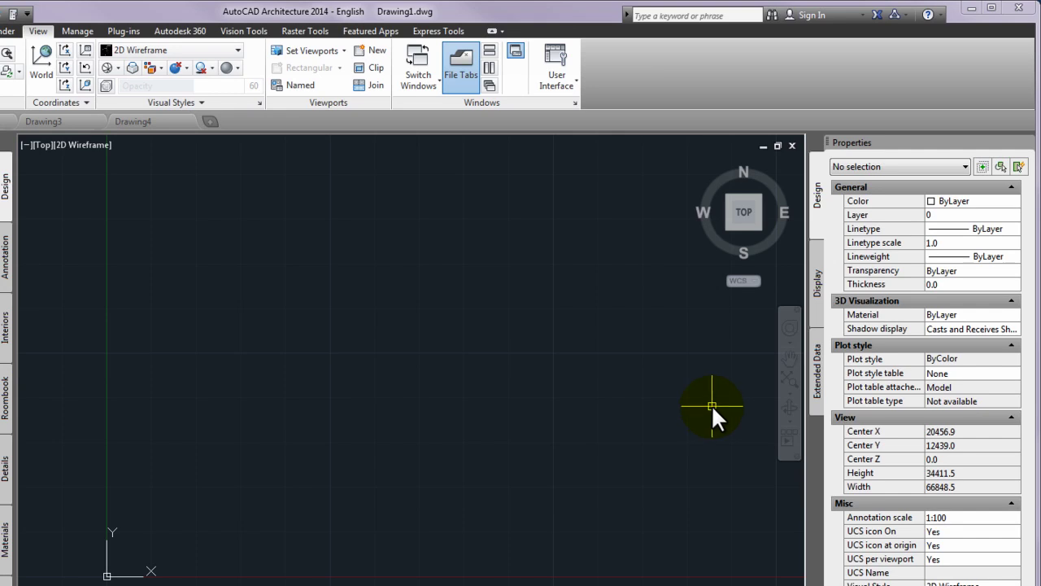
- Toggle the Navigation Bar off and on twice, leaving it and the ViewCube displayed
left_click(554, 82)
left_click(547, 120)
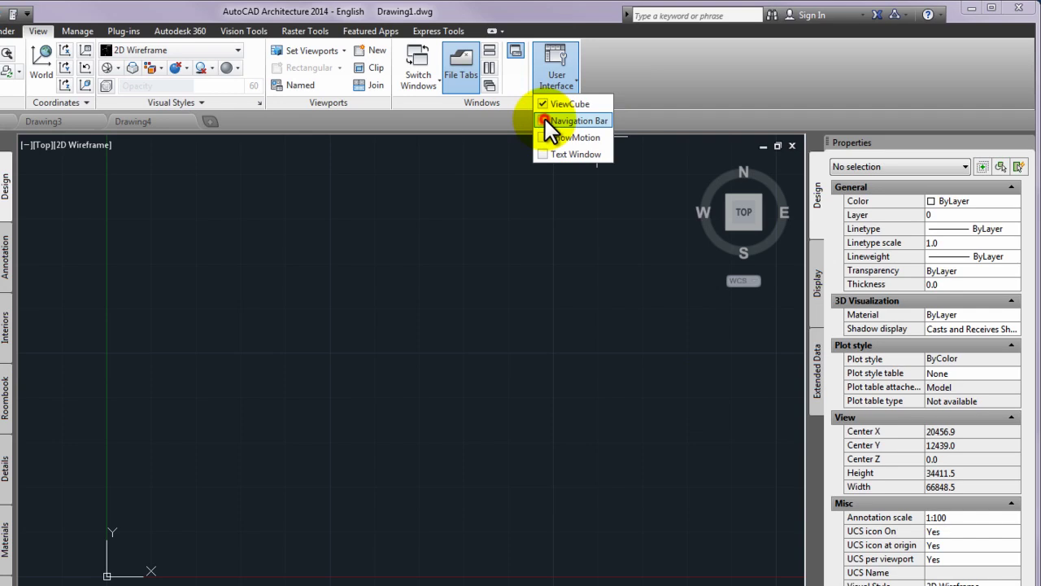
left_click(547, 122)
left_click(547, 122)
left_click(546, 122)
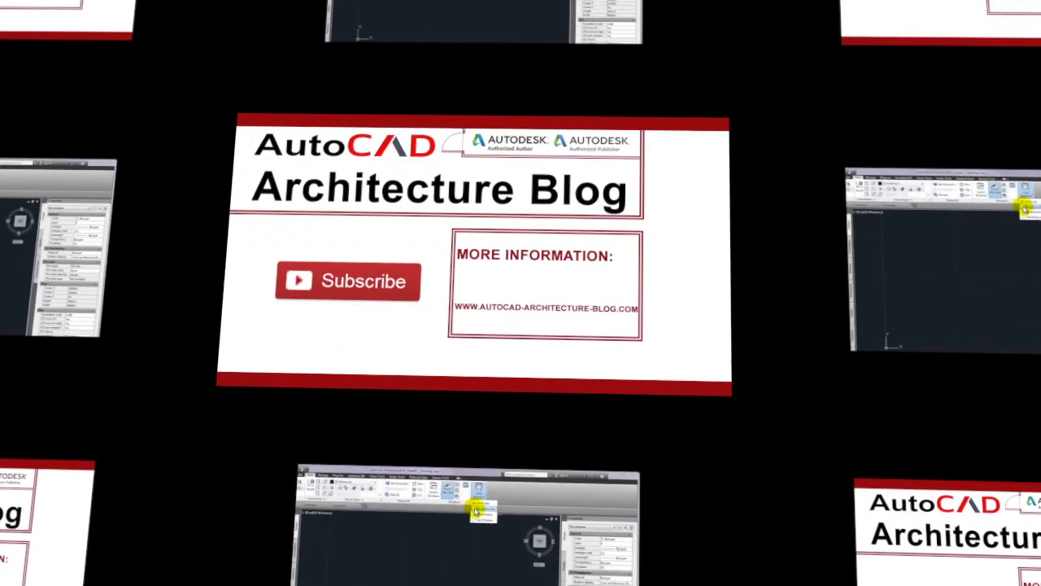